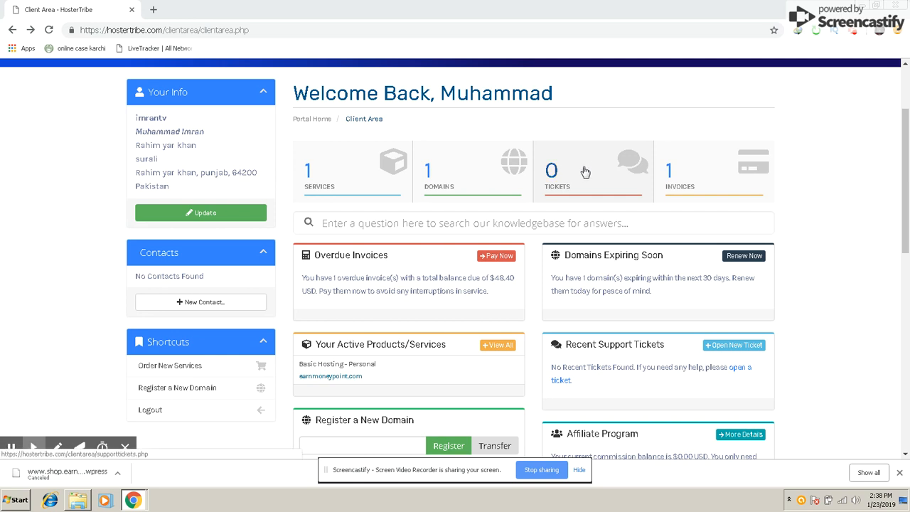
# Step: Open the product details of the active Personal hosting service for earnmoneypoint.com from the client area
pyautogui.scroll(2, 768, 197)
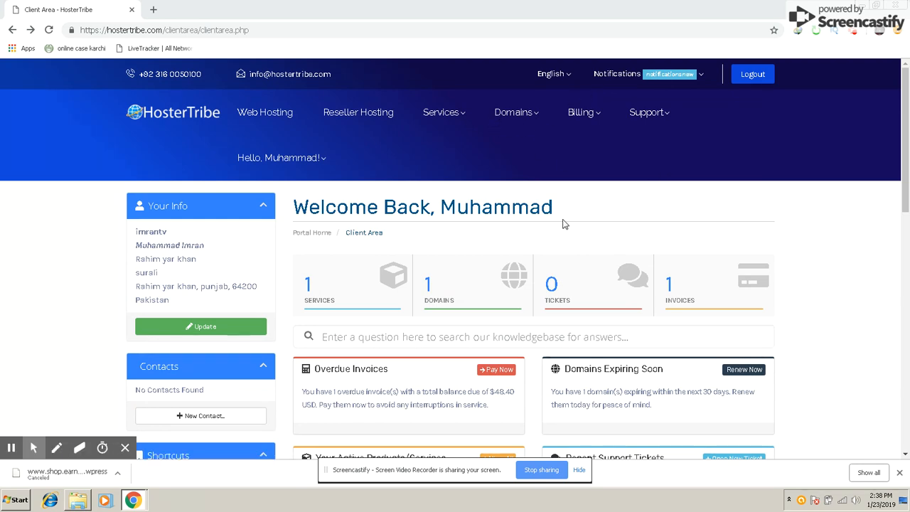
pyautogui.scroll(-3, 497, 242)
pyautogui.scroll(1, 355, 227)
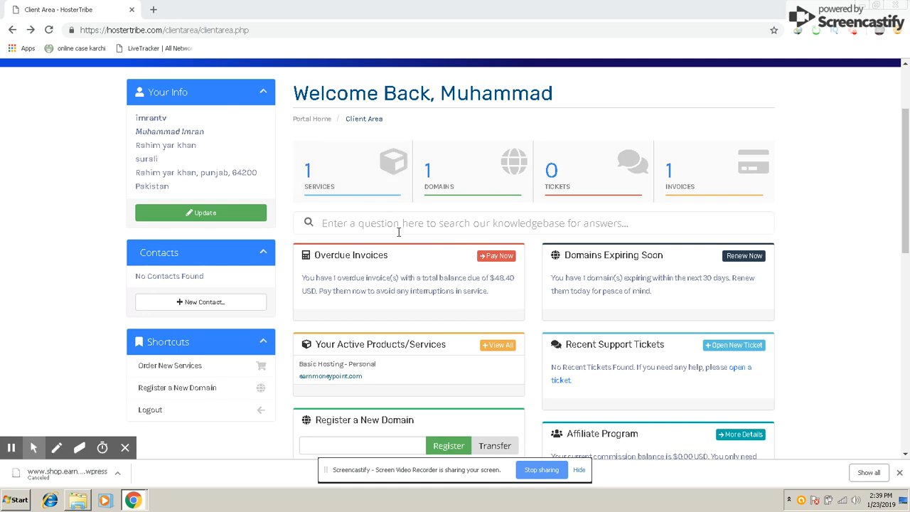
pyautogui.click(347, 177)
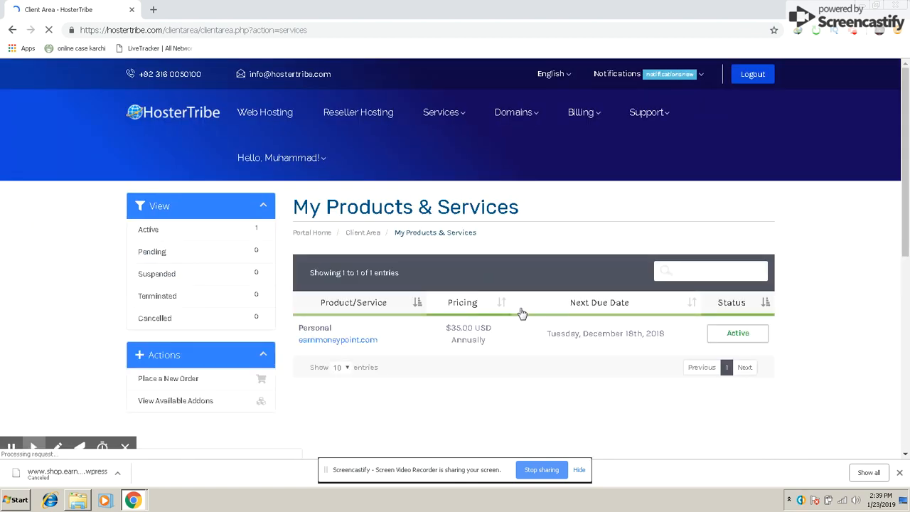
pyautogui.scroll(-1, 539, 325)
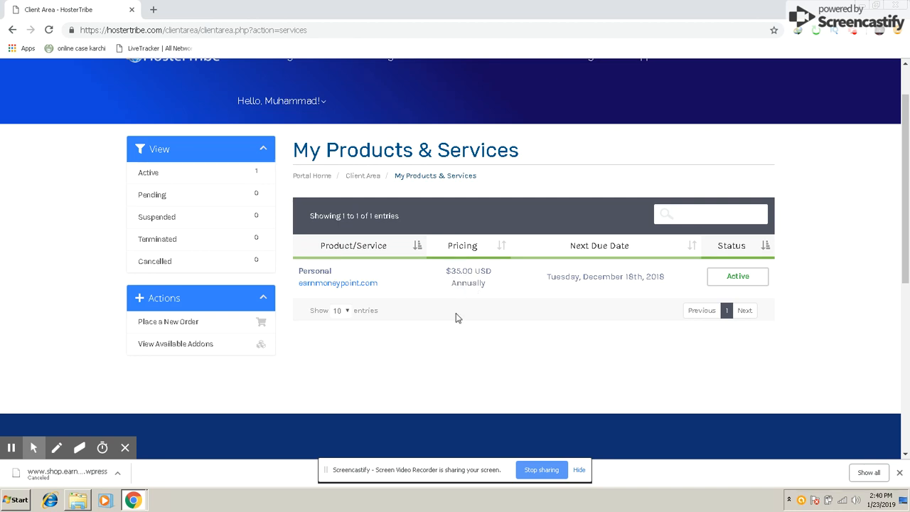
pyautogui.click(478, 281)
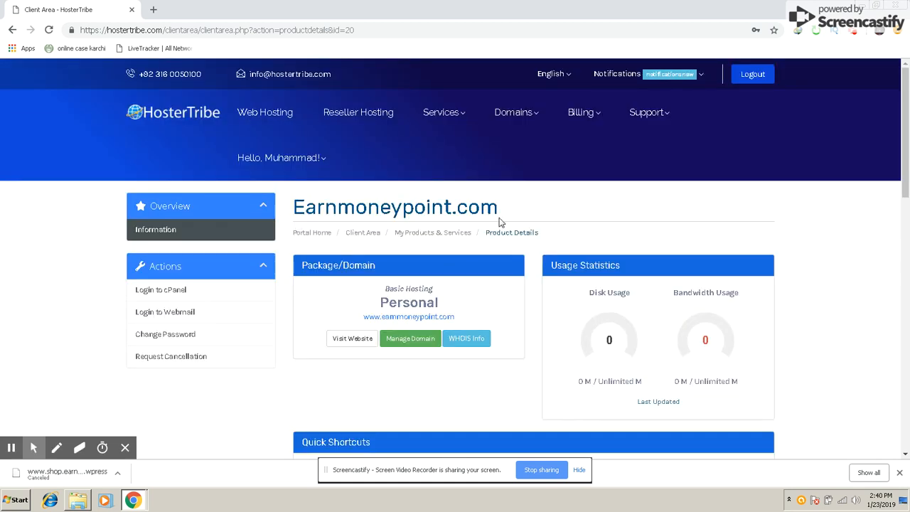
# Step: Log in to cPanel for the earnmoneypoint.com hosting account
pyautogui.moveTo(304, 206); pyautogui.dragTo(548, 213)
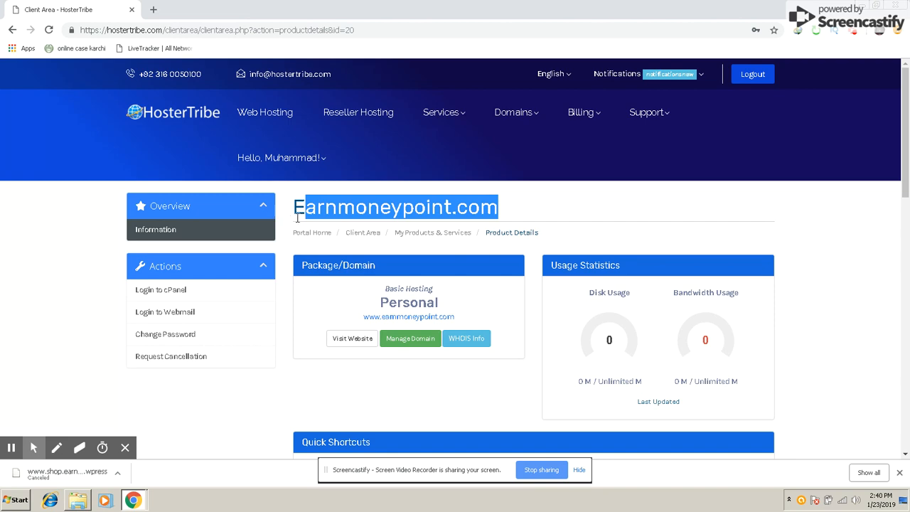
pyautogui.scroll(-2, 455, 292)
pyautogui.scroll(2, 356, 281)
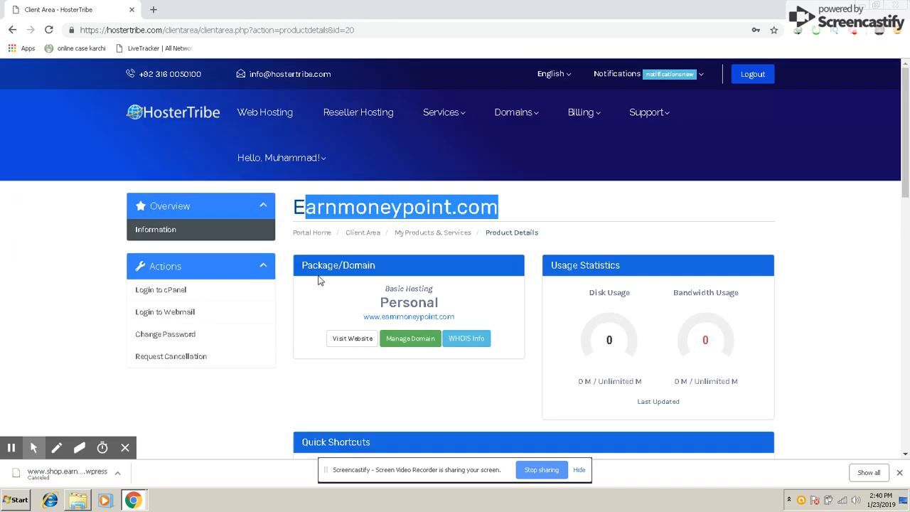
pyautogui.click(161, 292)
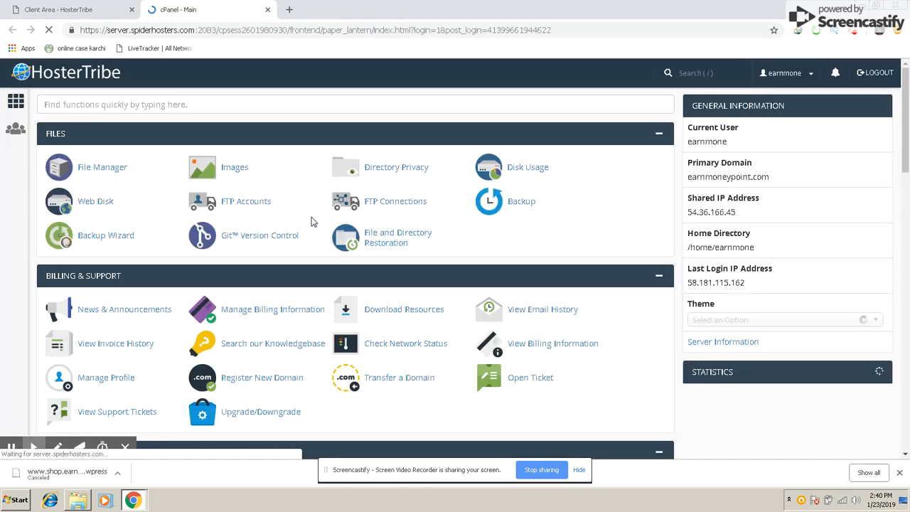
# Step: Open WordPress in the Softaculous Apps Installer and start a new installation
pyautogui.scroll(-6, 241, 222)
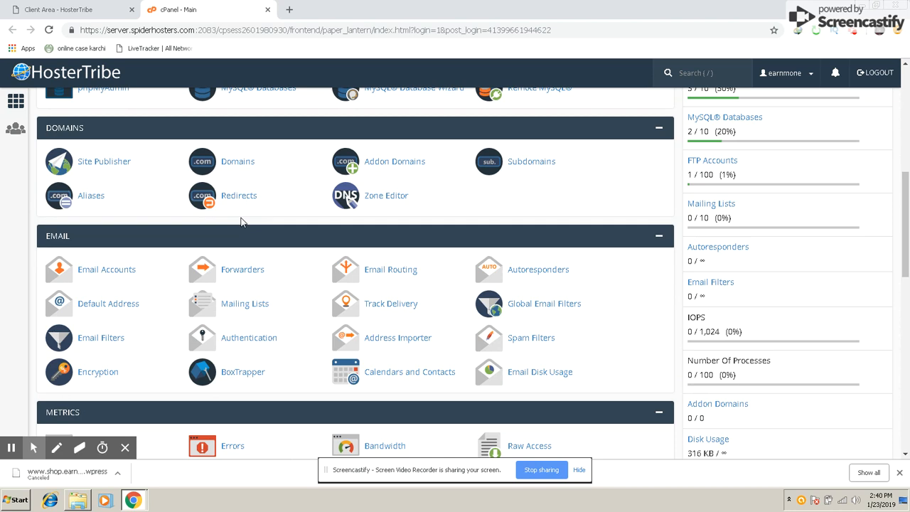
pyautogui.scroll(-15, 244, 210)
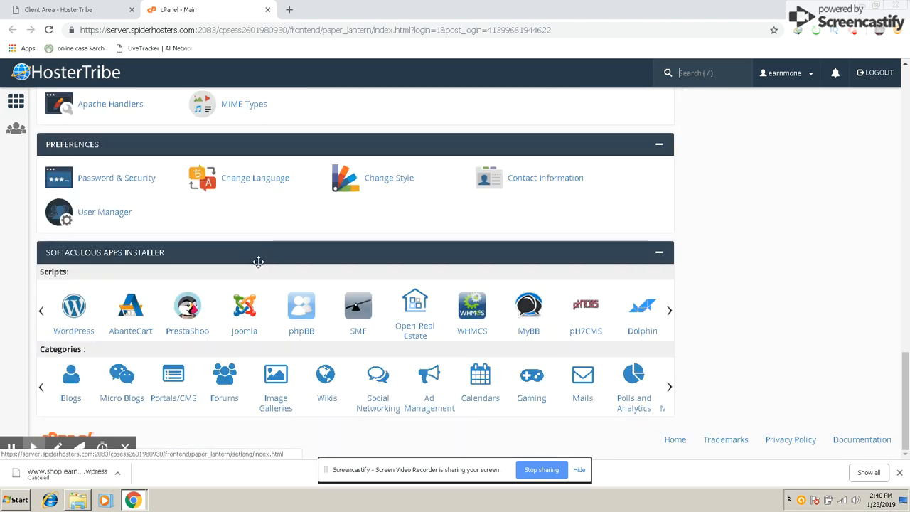
pyautogui.click(77, 315)
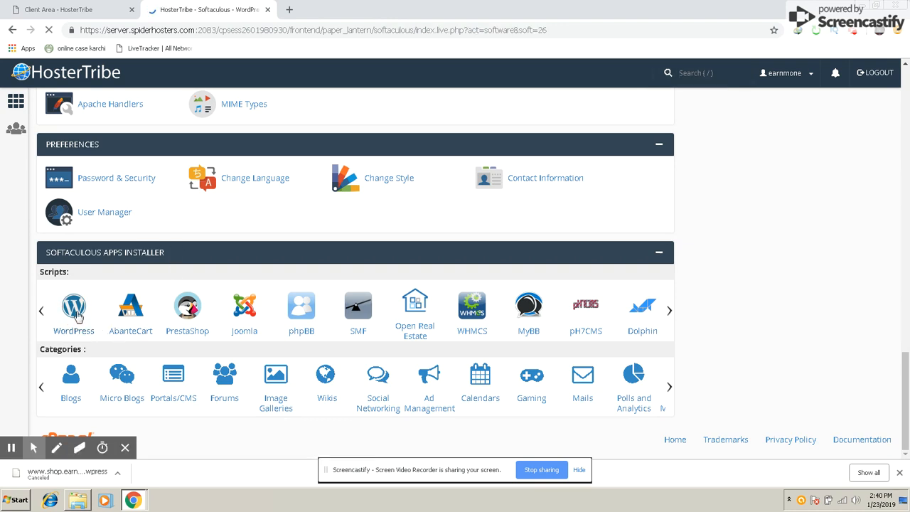
pyautogui.scroll(-3, 498, 339)
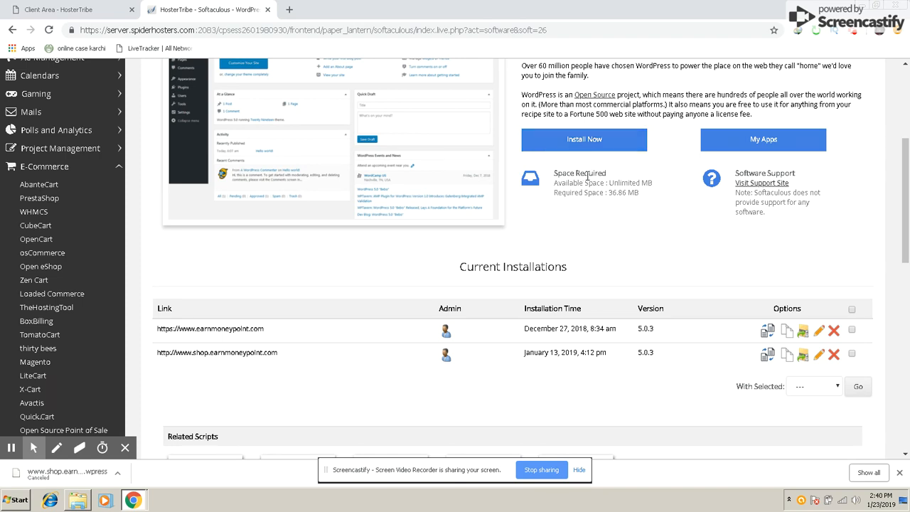
pyautogui.scroll(2, 624, 236)
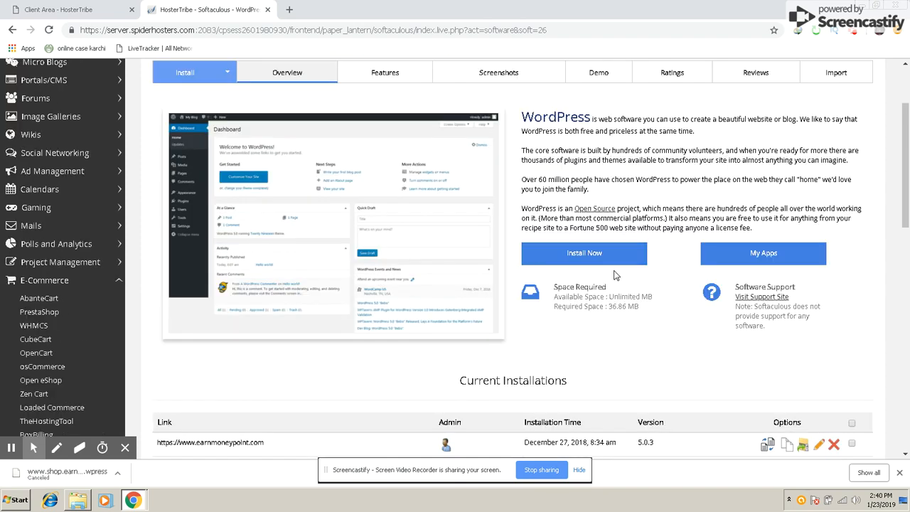
pyautogui.click(612, 269)
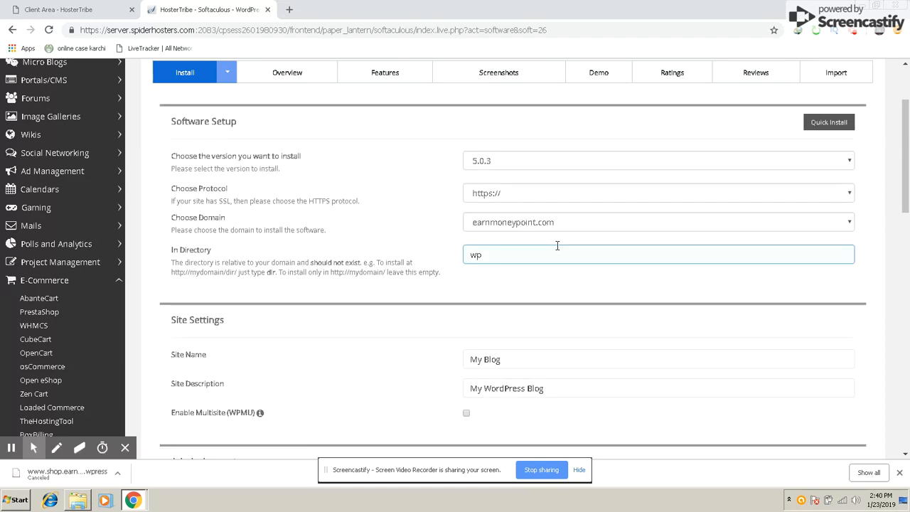
# Step: Choose buyingspot.earnmoneypoint.com as the domain for the WordPress installation
pyautogui.click(498, 218)
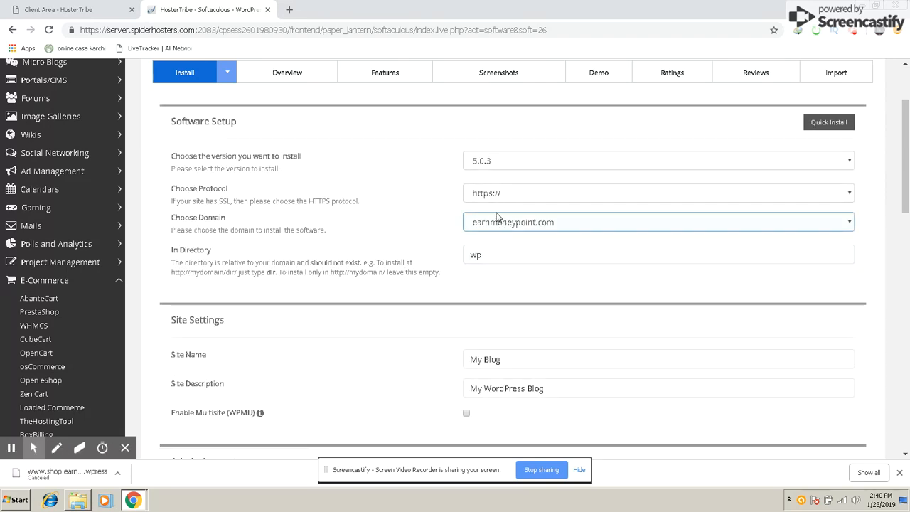
pyautogui.click(538, 225)
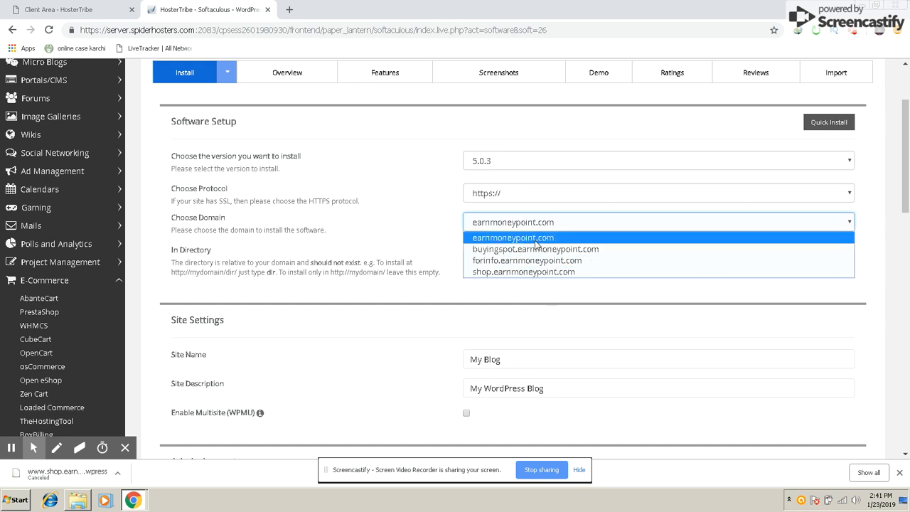
pyautogui.click(451, 210)
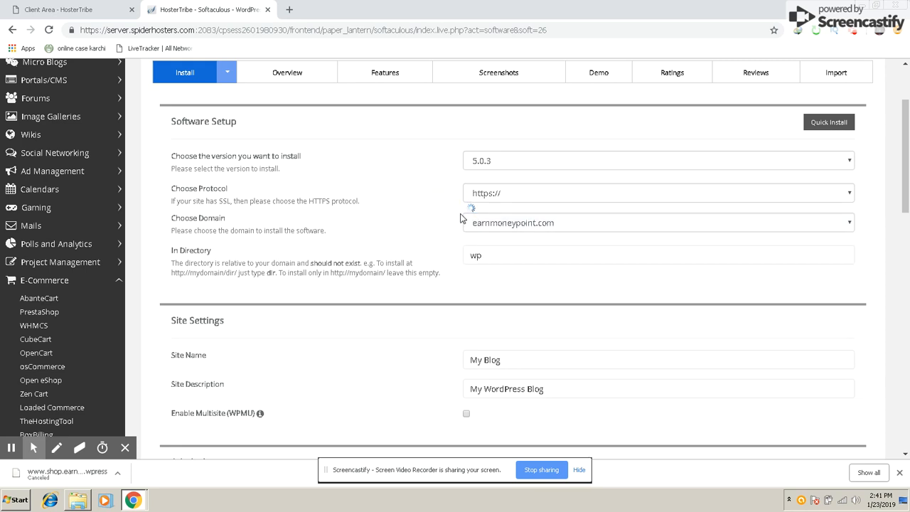
pyautogui.click(532, 223)
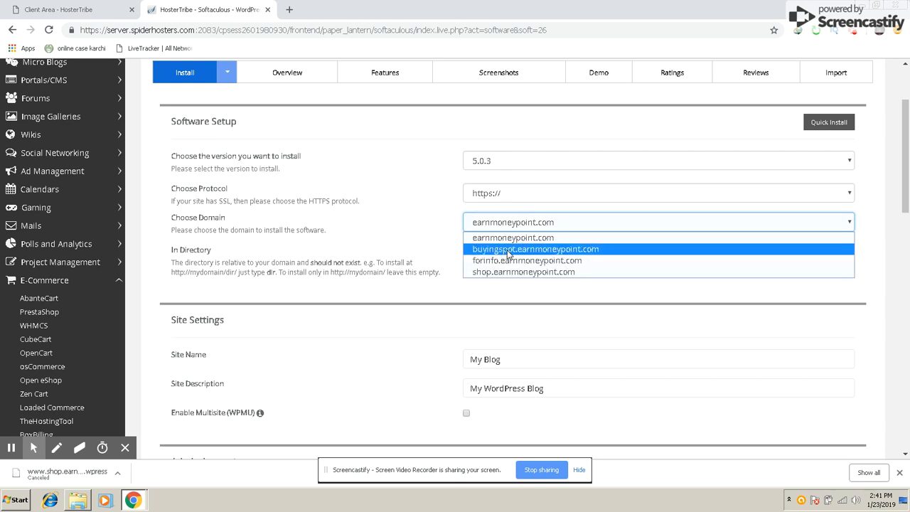
pyautogui.click(511, 249)
# Step: Clear the installation directory so WordPress installs directly in the subdomain's root
pyautogui.click(498, 257)
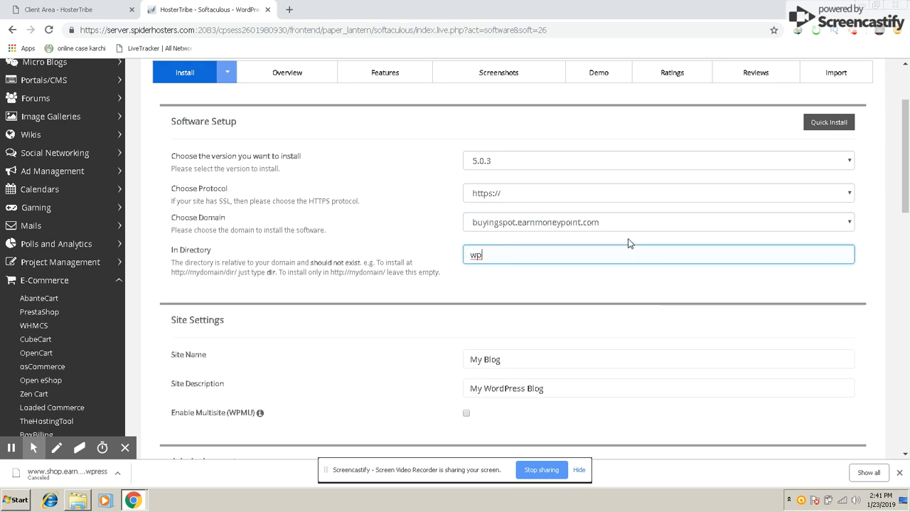
pyautogui.moveTo(542, 256); pyautogui.dragTo(453, 258)
pyautogui.press('BackSpace')
# Step: Review the site settings, admin account, language and plugin options of the WordPress installation form
pyautogui.scroll(1, 524, 271)
pyautogui.scroll(-3, 523, 268)
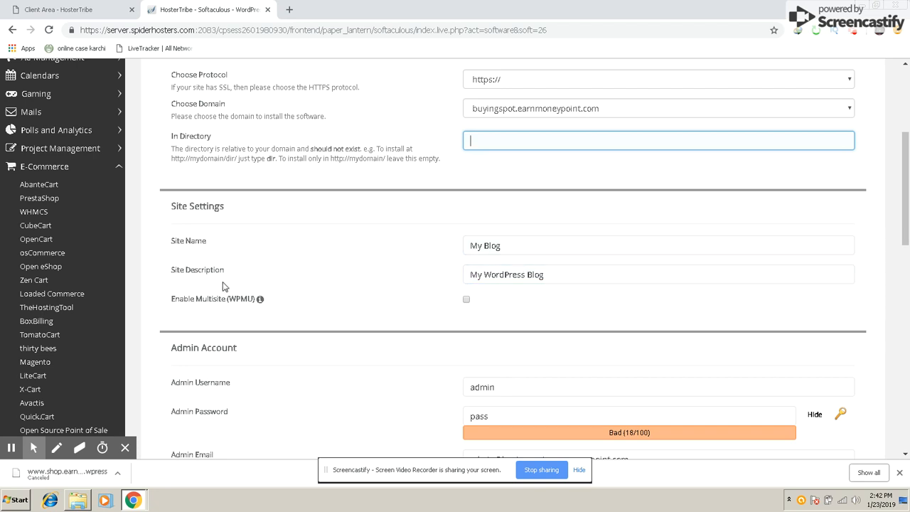
pyautogui.scroll(-2, 314, 332)
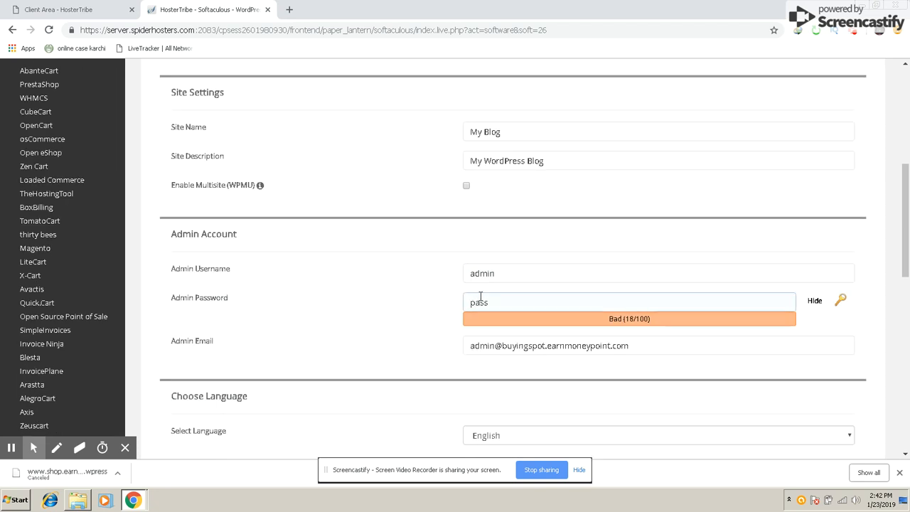
pyautogui.click(521, 273)
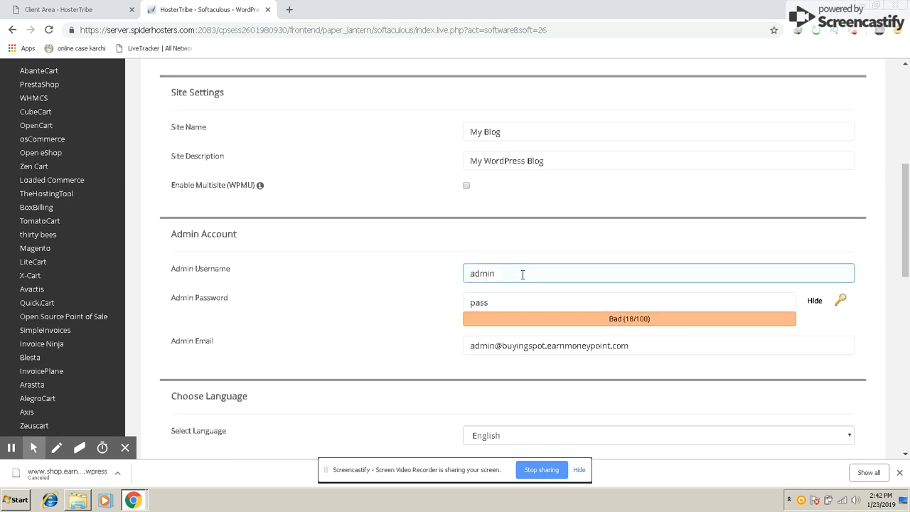
pyautogui.click(500, 296)
pyautogui.scroll(-2, 522, 320)
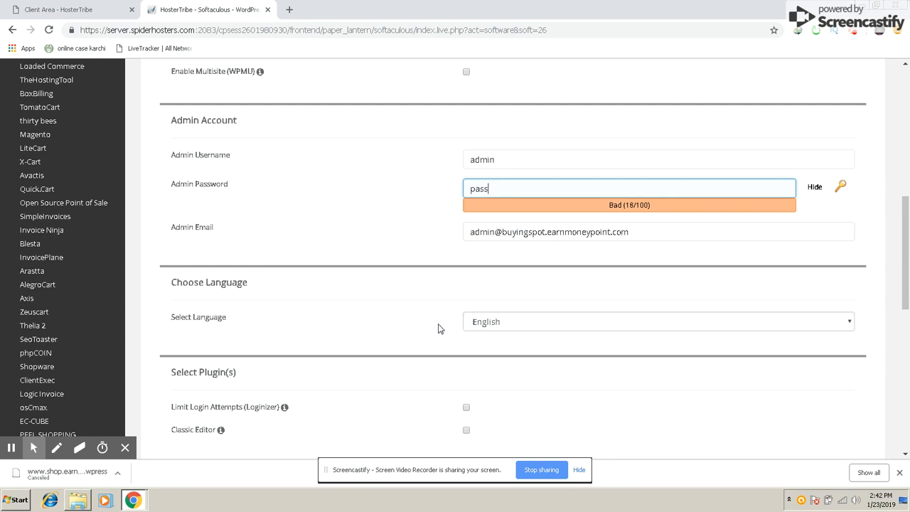
pyautogui.scroll(-2, 436, 324)
pyautogui.scroll(-2, 220, 303)
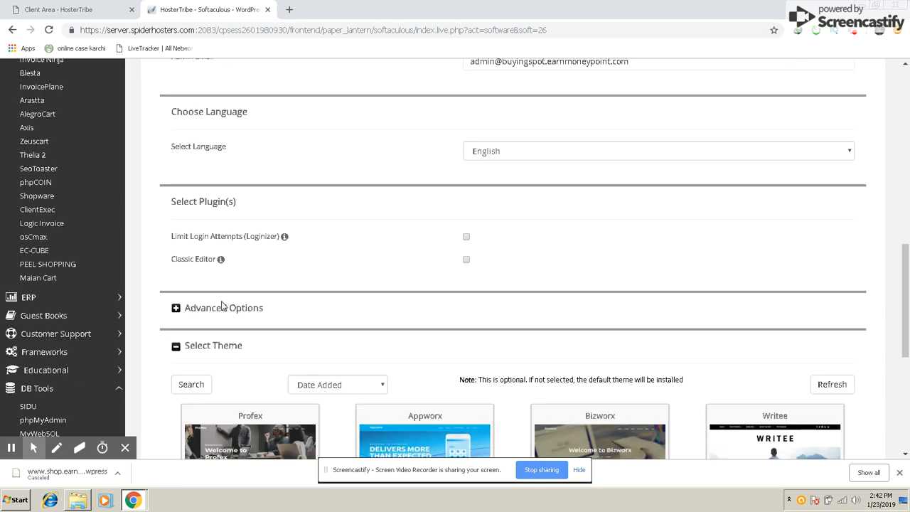
# Step: Select the Profex theme and start the WordPress installation
pyautogui.scroll(-1, 222, 306)
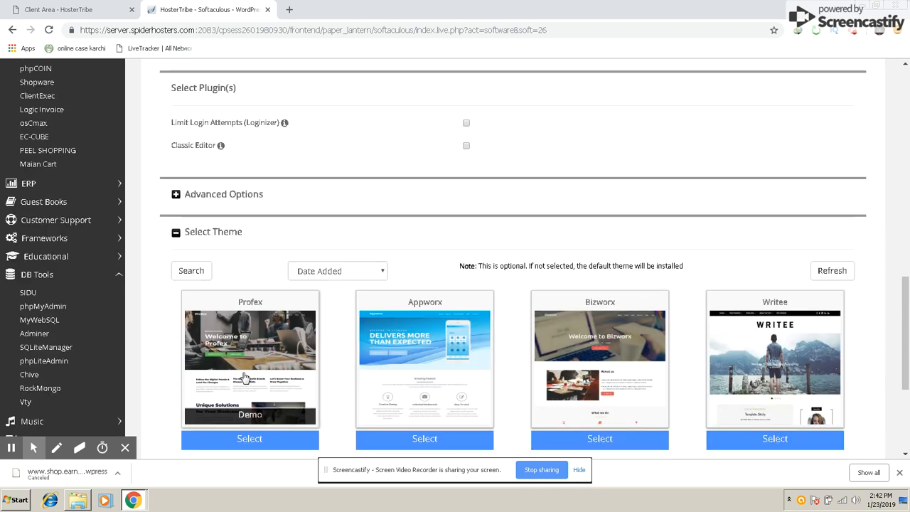
pyautogui.scroll(15, 490, 374)
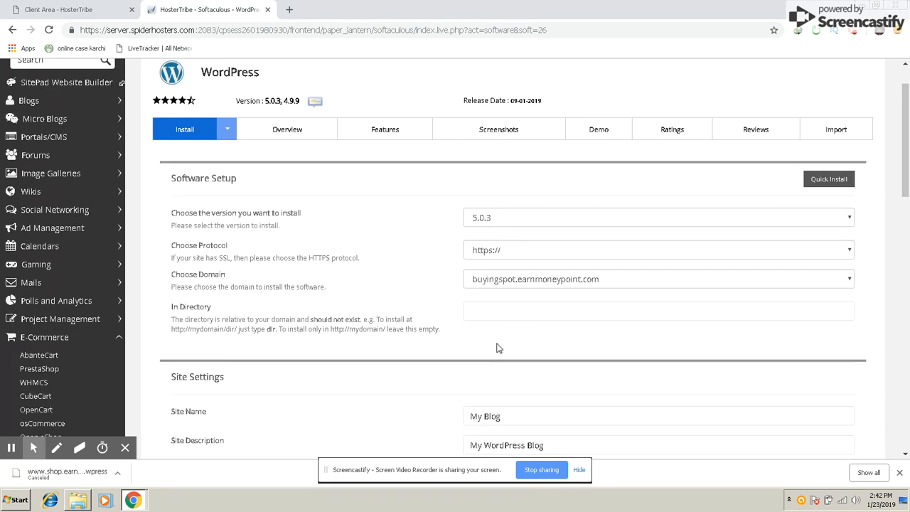
pyautogui.scroll(-18, 498, 298)
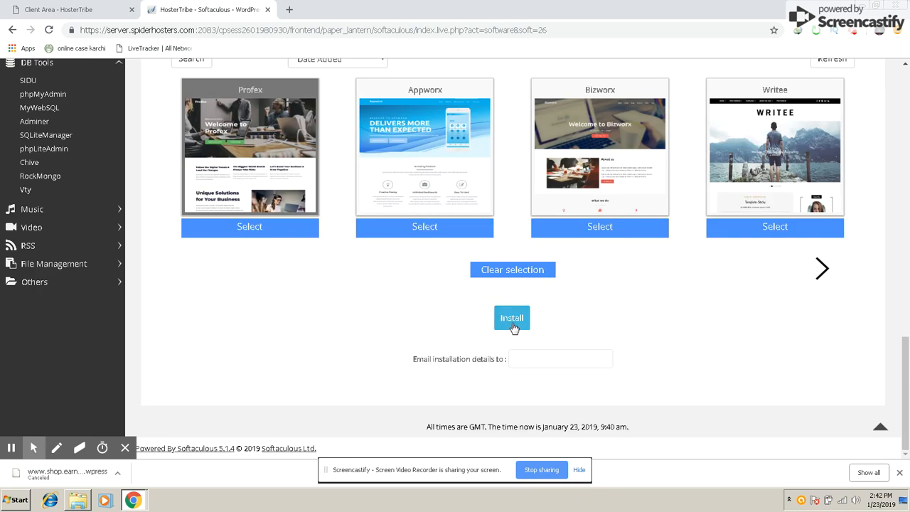
pyautogui.scroll(3, 517, 327)
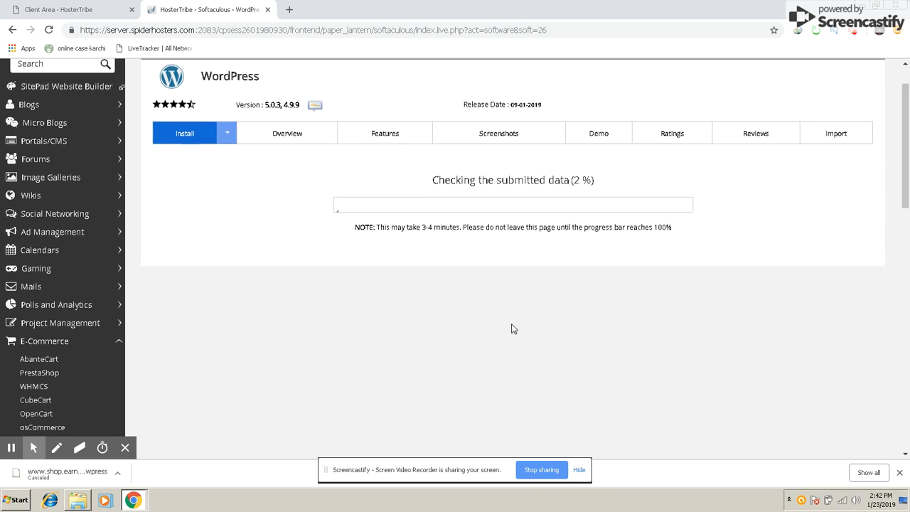